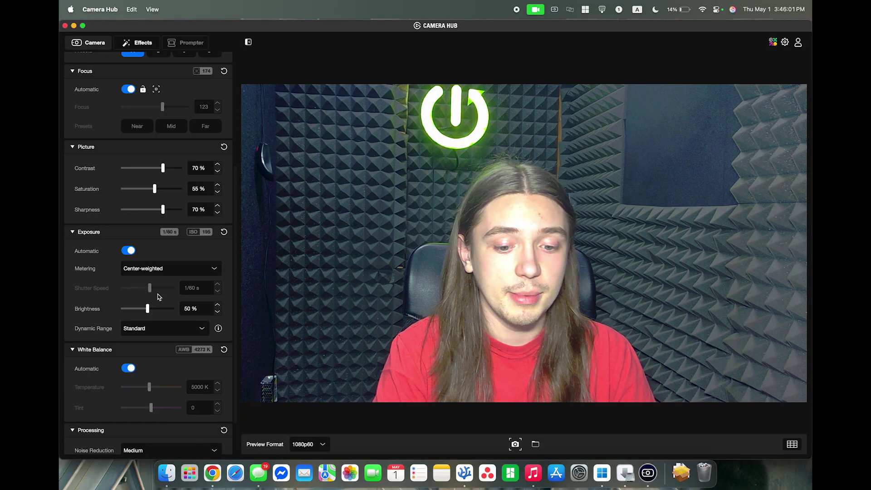
# - Lower the exposure brightness from 50 % through 49 % to end at 48 %
pyautogui.moveTo(147, 311); pyautogui.dragTo(146, 311)
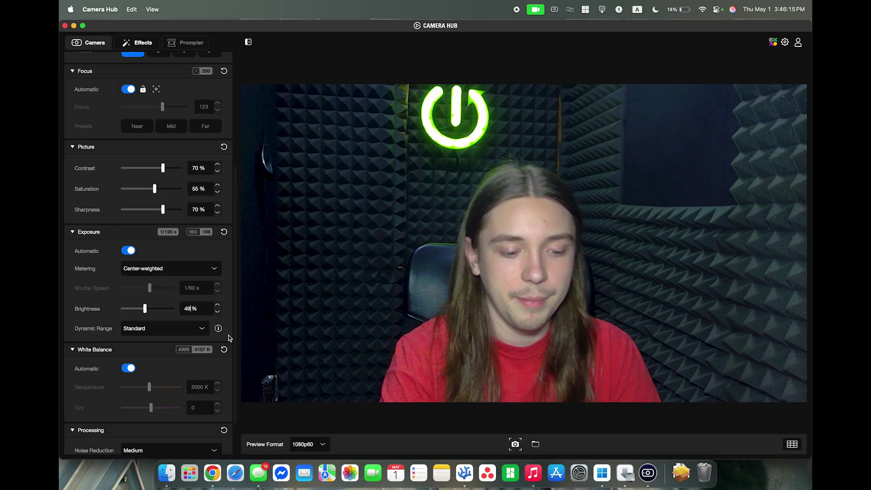
pyautogui.press('Return')
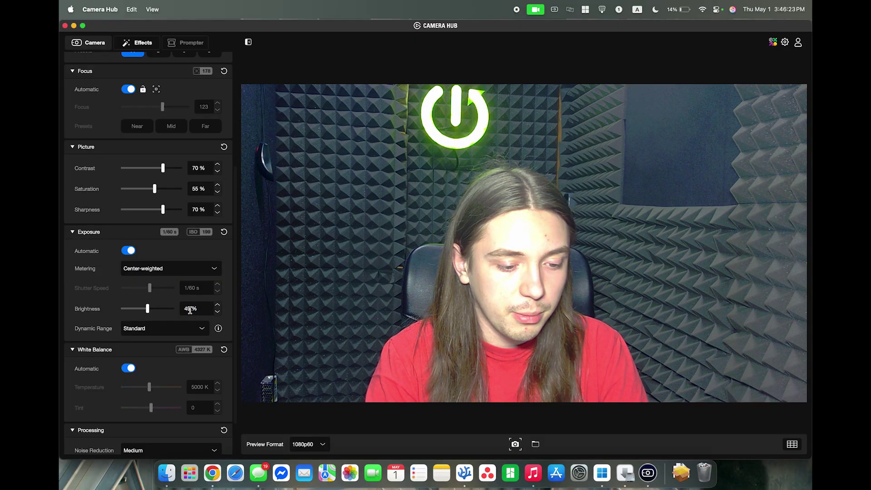
pyautogui.press('Return')
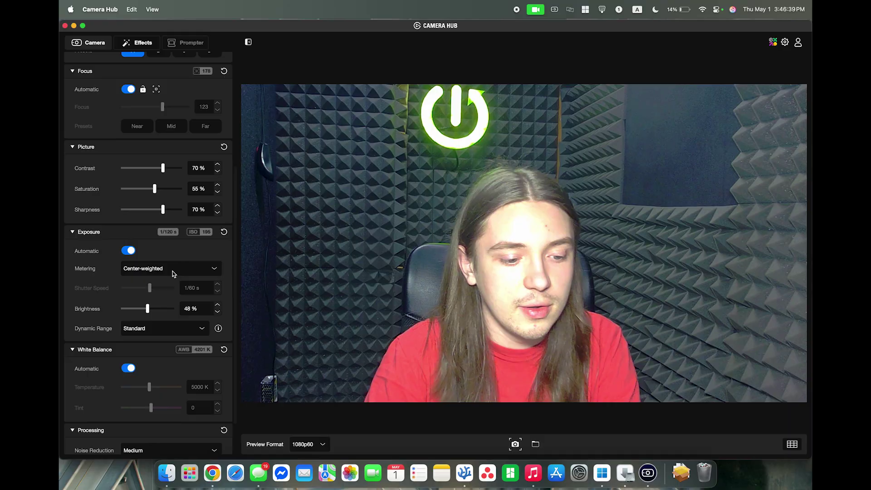
pyautogui.click(174, 272)
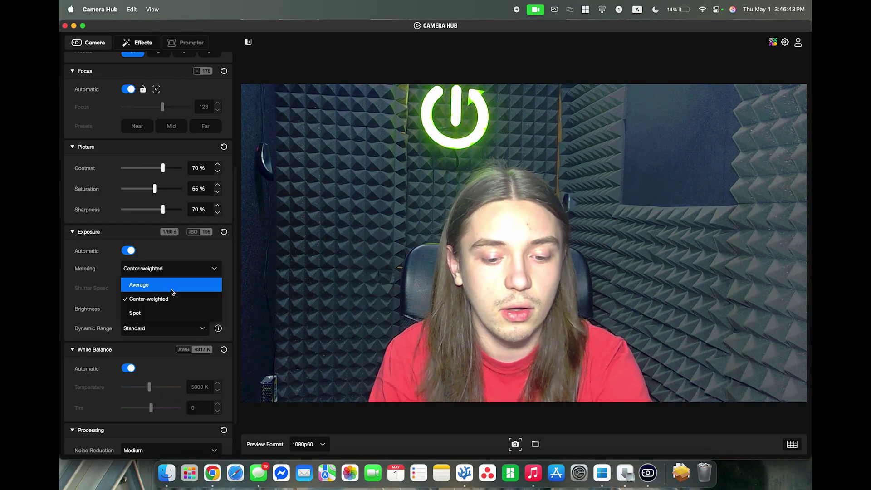
pyautogui.click(172, 286)
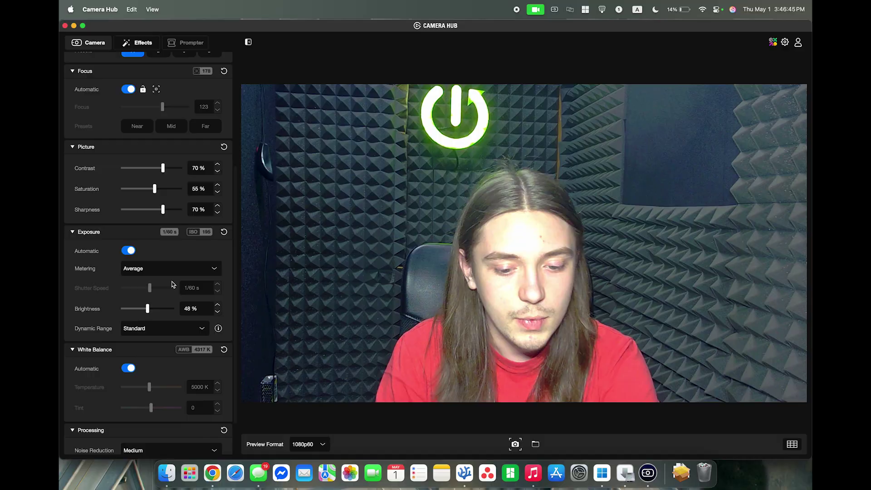
pyautogui.click(177, 270)
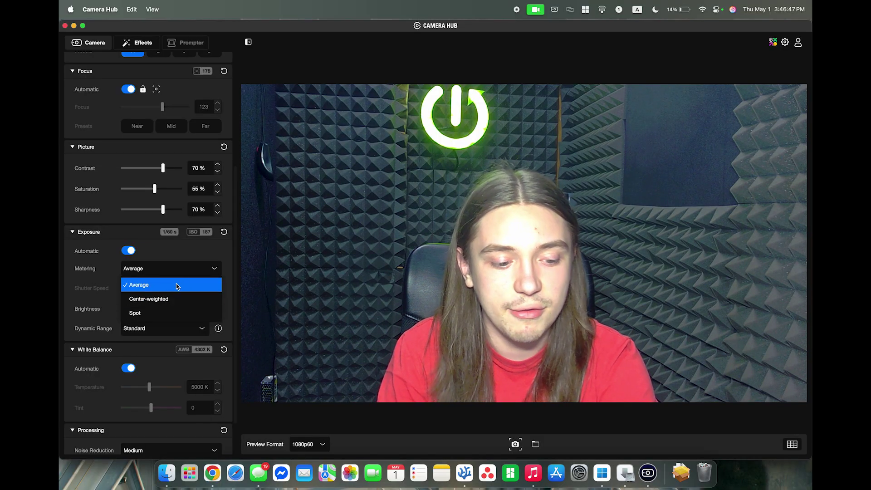
pyautogui.click(176, 285)
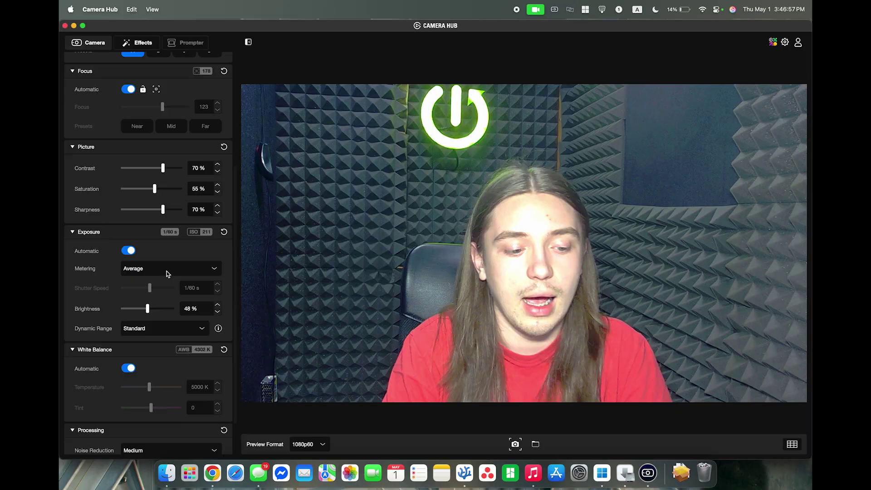
pyautogui.click(166, 269)
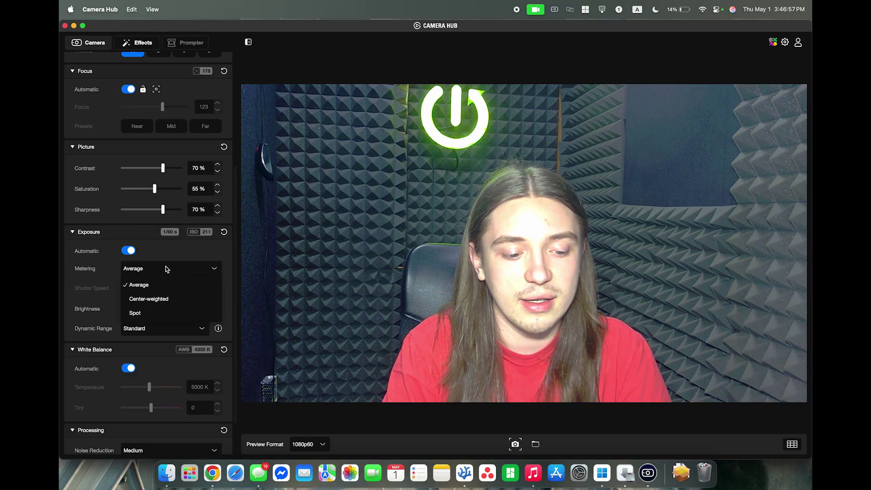
pyautogui.click(161, 301)
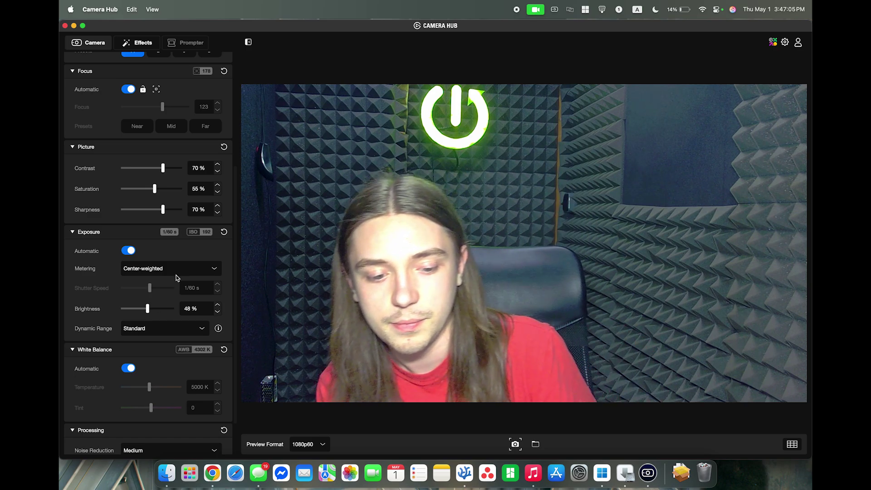
# - Try Spot metering, settle on Center-weighted metering, and turn automatic exposure off
pyautogui.click(214, 271)
pyautogui.click(136, 311)
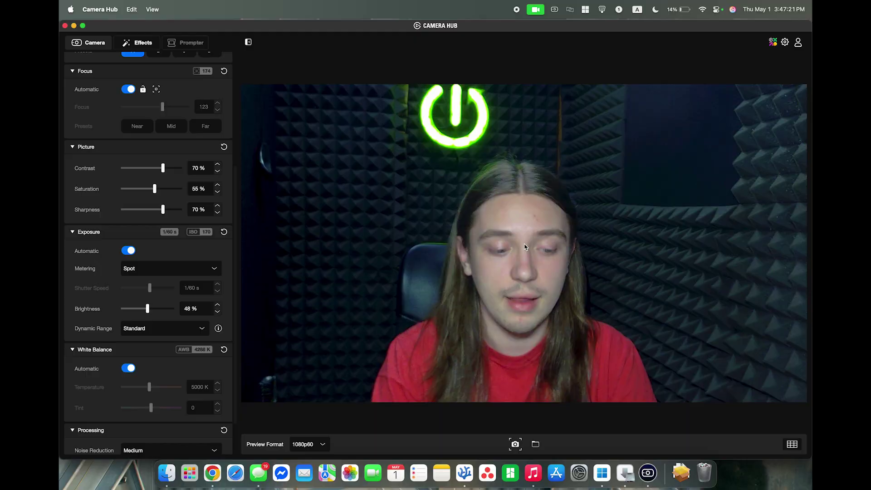
pyautogui.click(191, 272)
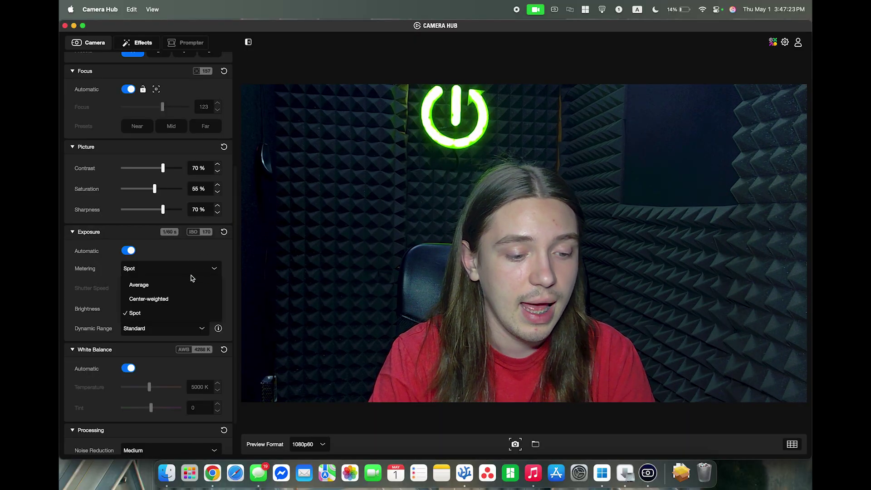
pyautogui.click(178, 298)
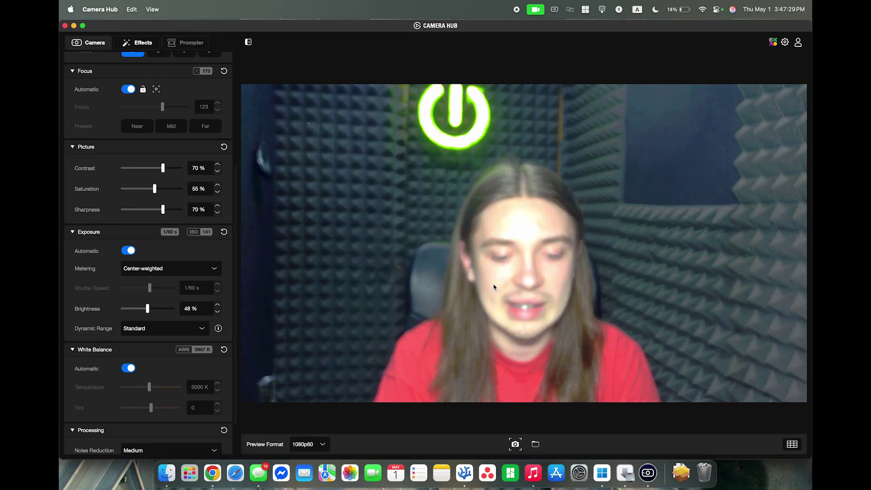
pyautogui.click(149, 270)
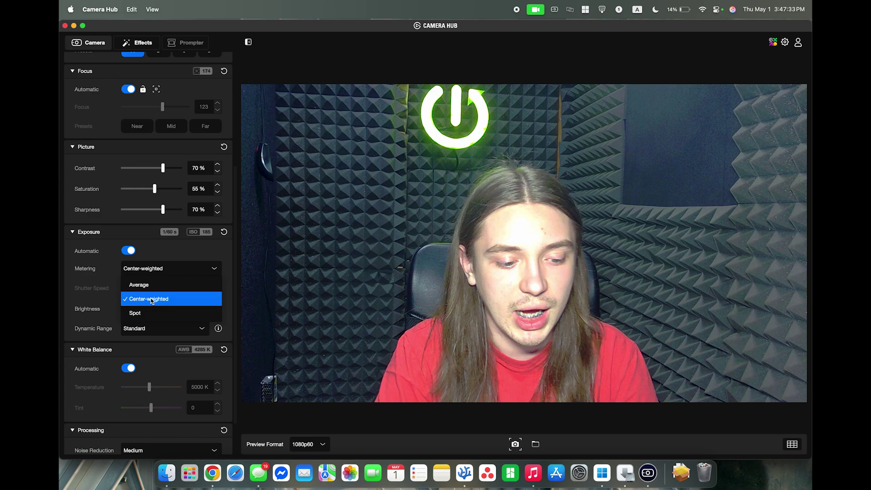
pyautogui.click(151, 300)
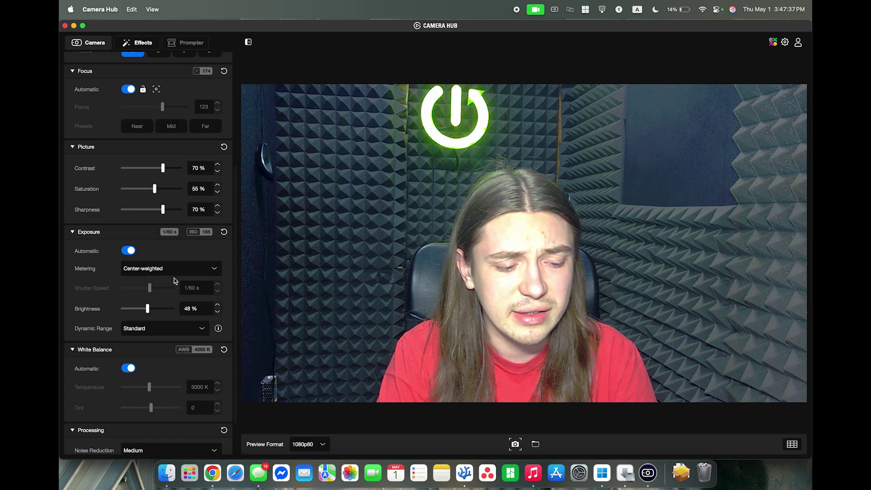
pyautogui.click(178, 268)
pyautogui.click(160, 313)
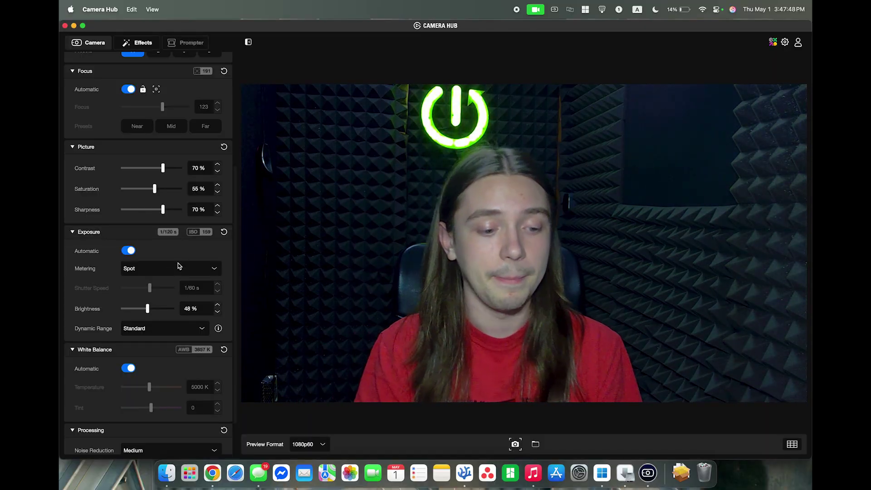
pyautogui.click(175, 270)
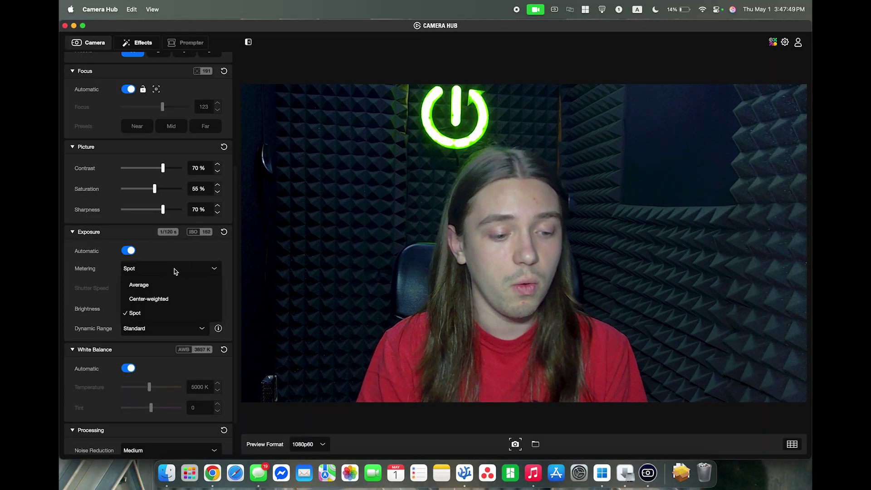
pyautogui.click(154, 297)
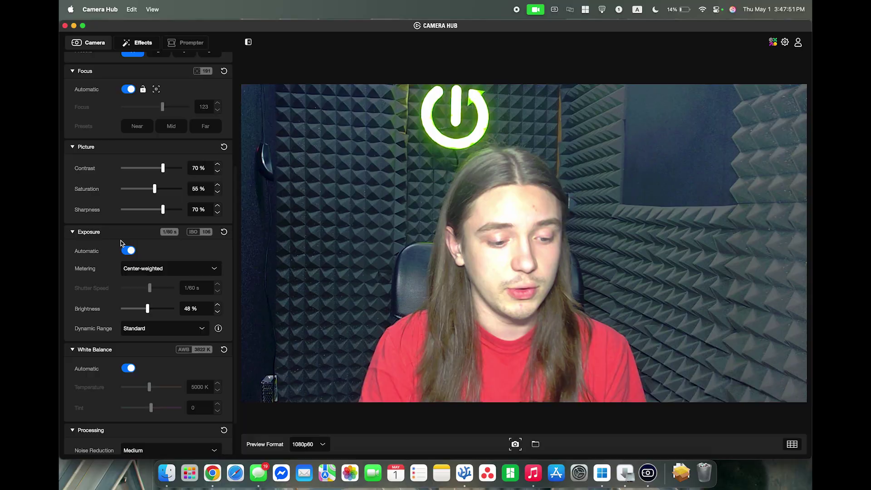
pyautogui.click(127, 252)
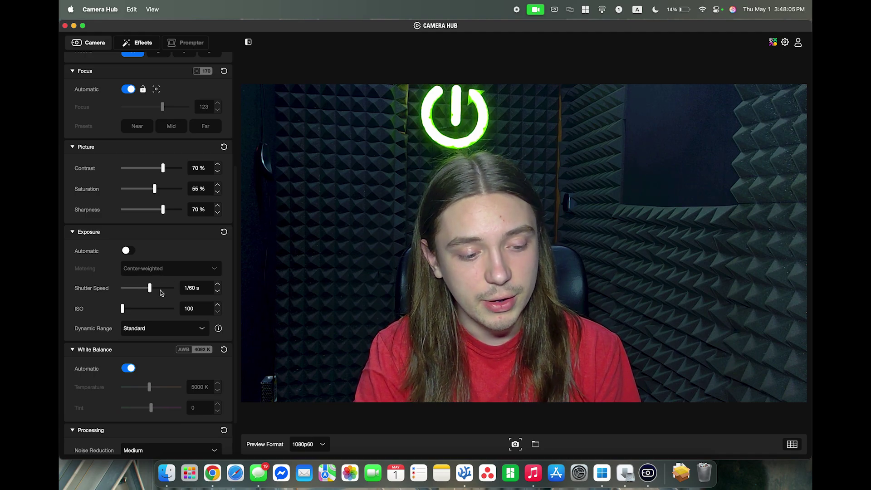
# - Slow the shutter speed to 1/10 s, then speed it up to 1/160 s
pyautogui.moveTo(151, 288); pyautogui.dragTo(185, 287)
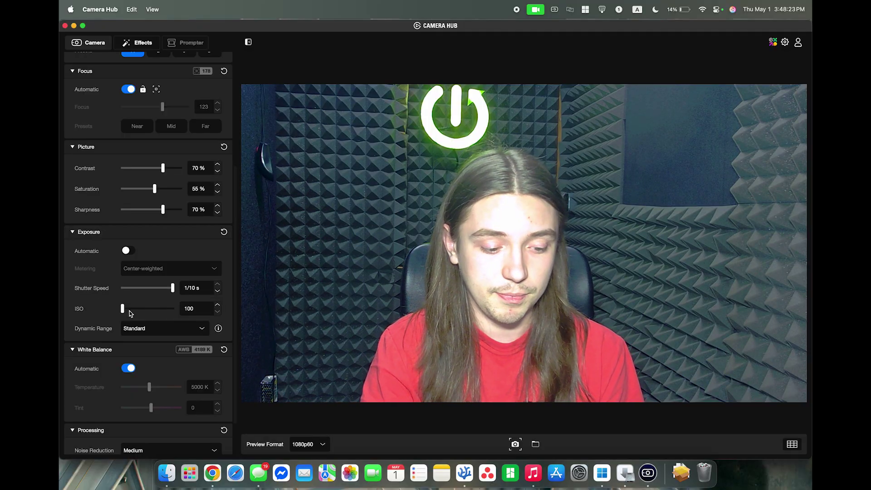
pyautogui.moveTo(172, 289); pyautogui.dragTo(143, 293)
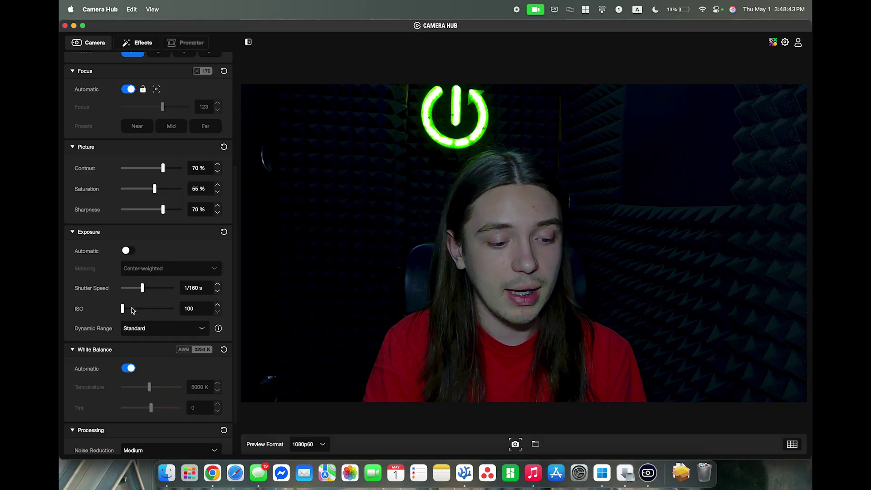
# - Raise the ISO to brighten the preview, then bring it back down
pyautogui.moveTo(133, 310); pyautogui.dragTo(156, 312)
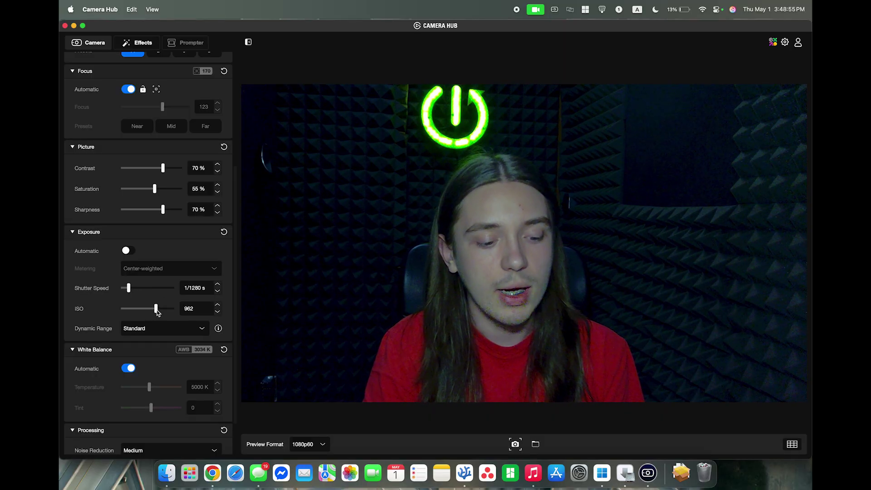
pyautogui.moveTo(157, 311); pyautogui.dragTo(152, 290)
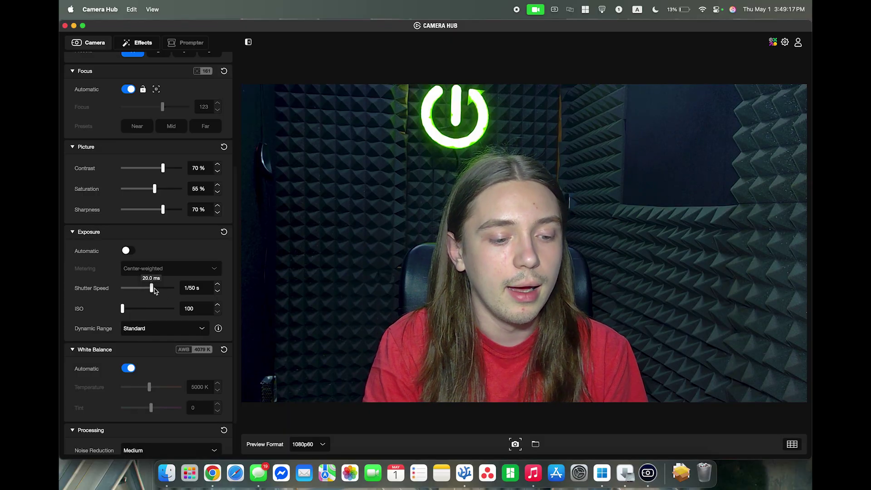
# - Move the shutter speed through 1/20 s and 1/25 s to 1/60 s, then view the Dynamic Range choices
pyautogui.moveTo(154, 290); pyautogui.dragTo(161, 291)
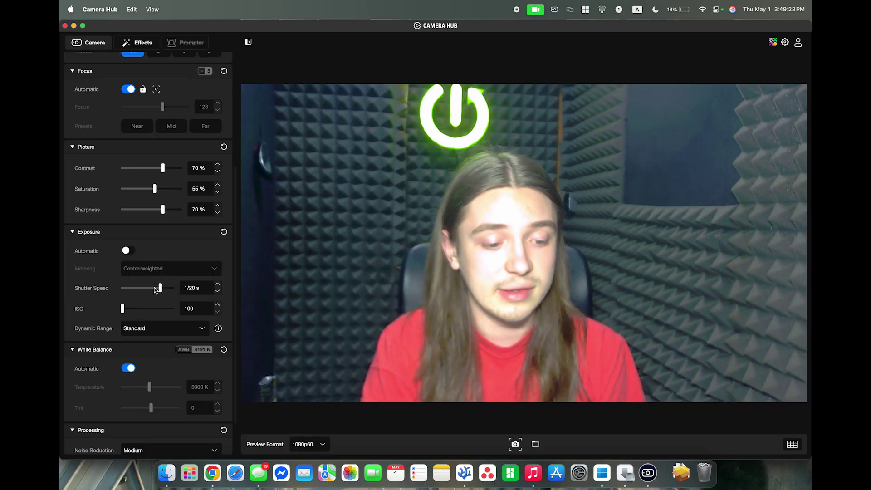
pyautogui.click(157, 288)
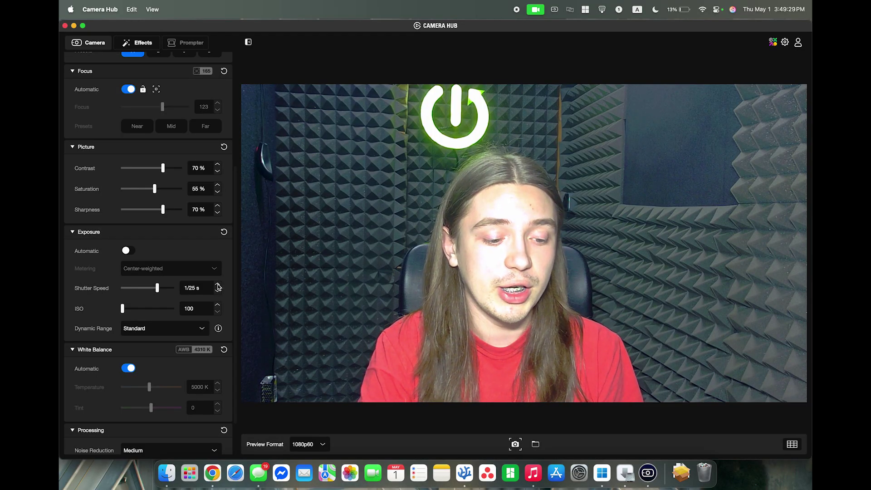
pyautogui.moveTo(158, 291); pyautogui.dragTo(152, 291)
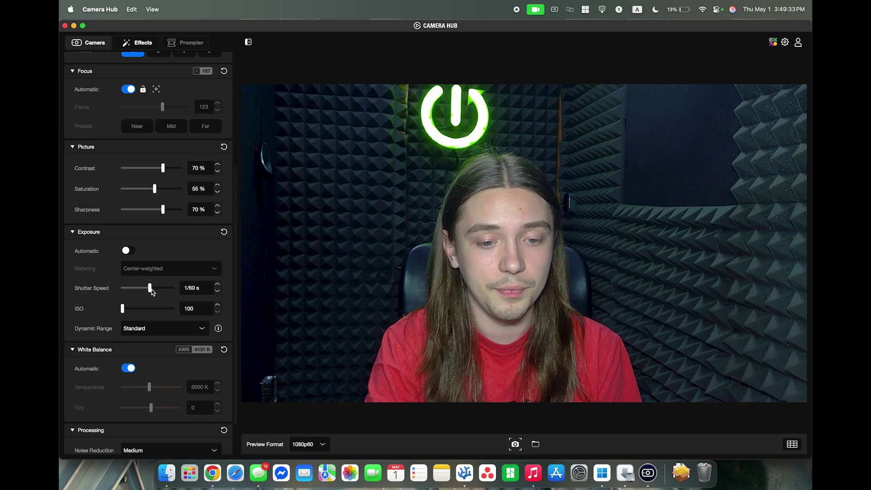
pyautogui.click(150, 289)
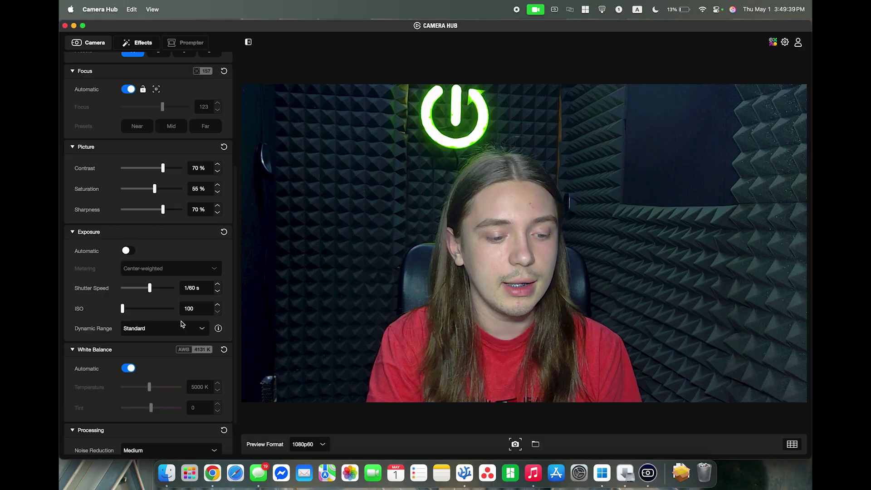
pyautogui.click(159, 328)
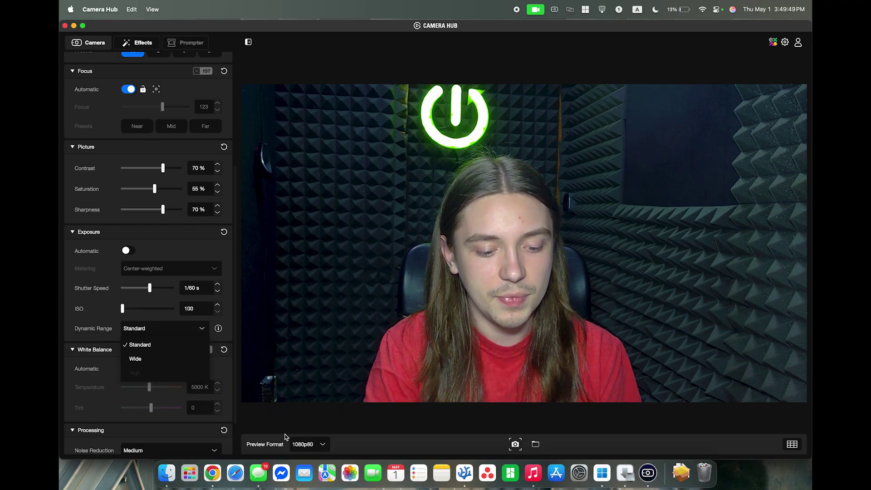
pyautogui.click(310, 445)
pyautogui.click(310, 445)
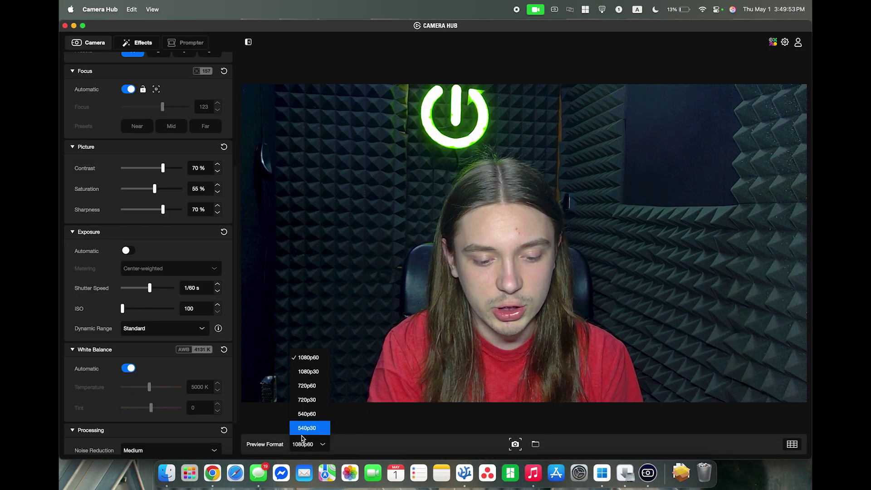
pyautogui.click(254, 438)
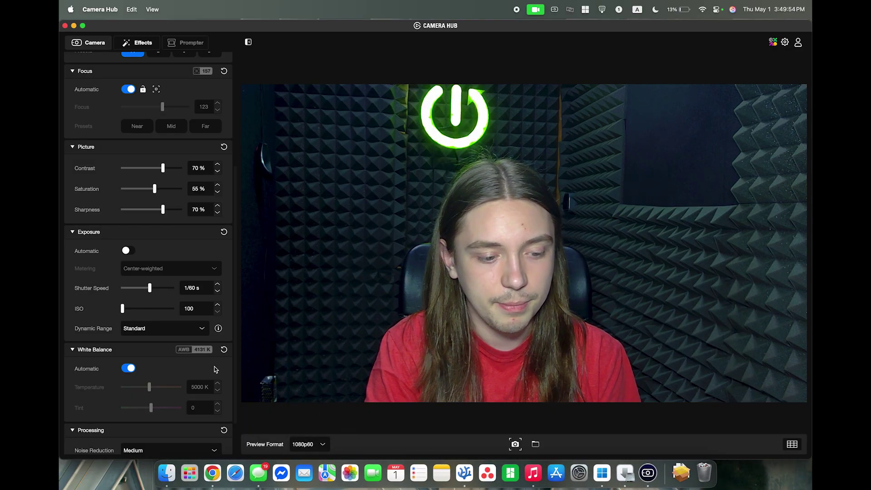
pyautogui.click(190, 329)
pyautogui.click(145, 358)
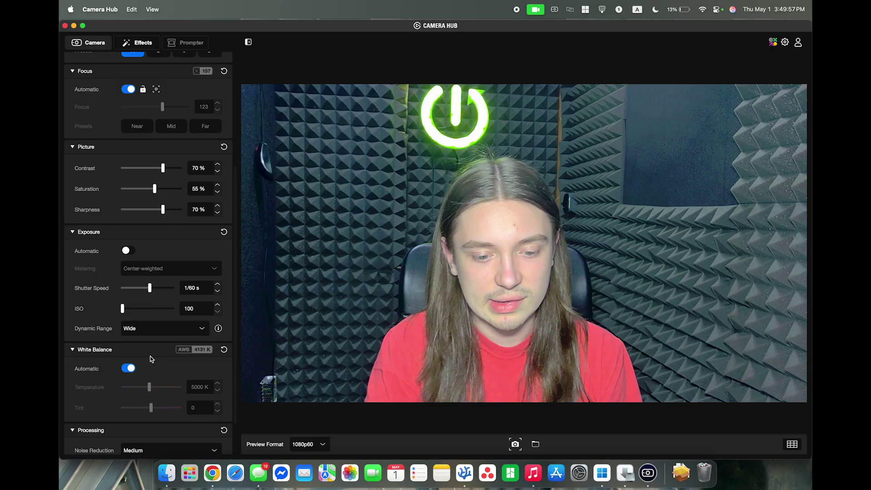
pyautogui.click(177, 328)
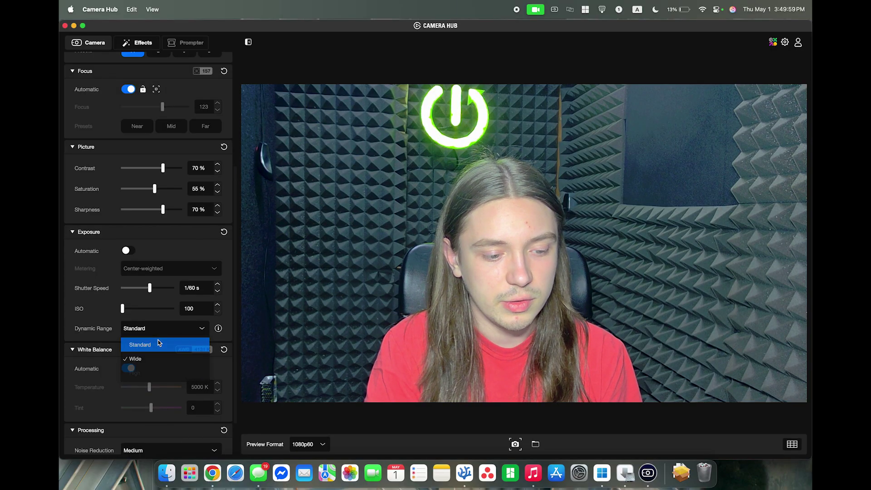
pyautogui.click(158, 339)
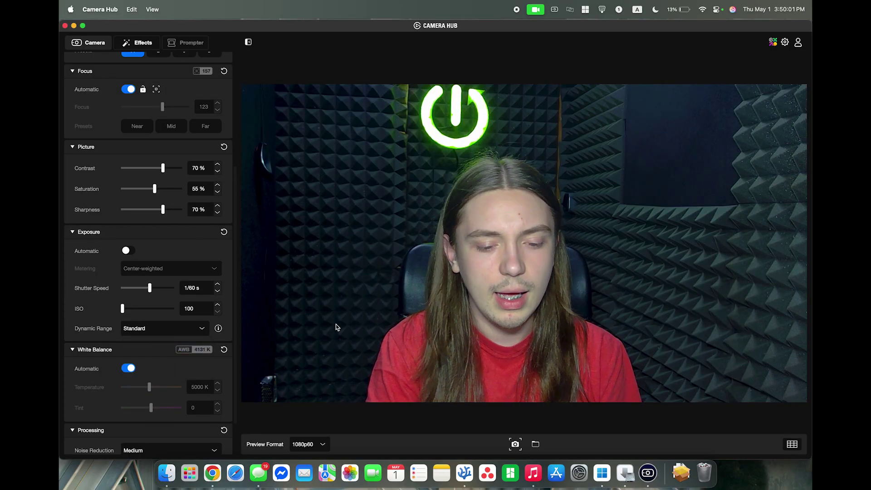